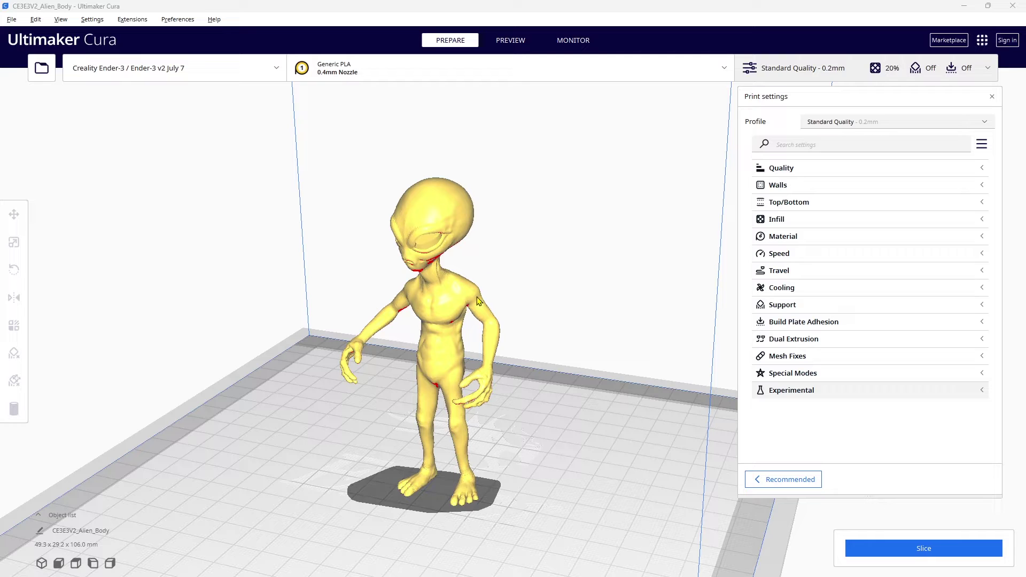
Step: Scale the alien model uniformly to 250%, making it 123.3 x 73.0 x 265.0 mm
click(451, 315)
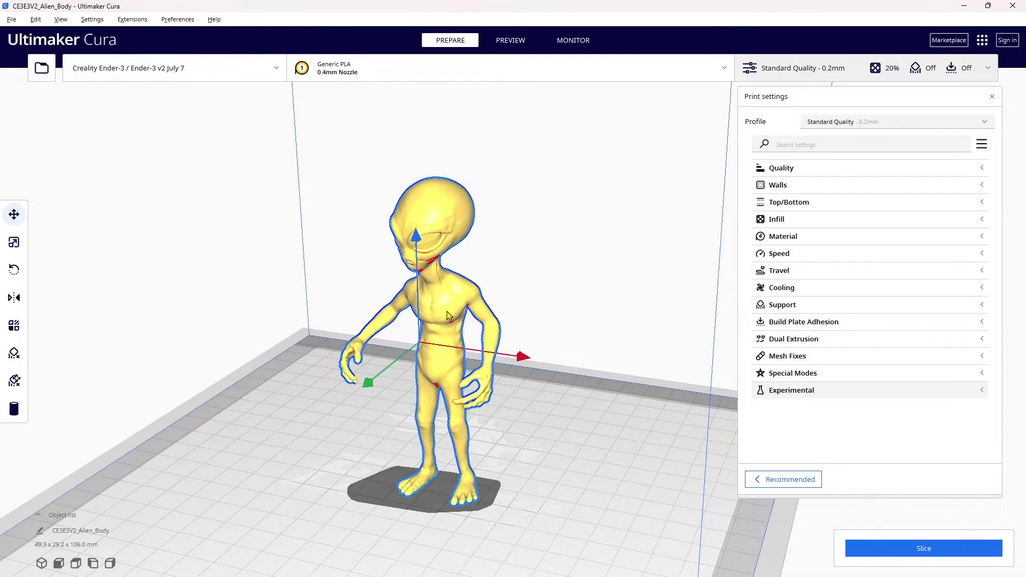
click(14, 244)
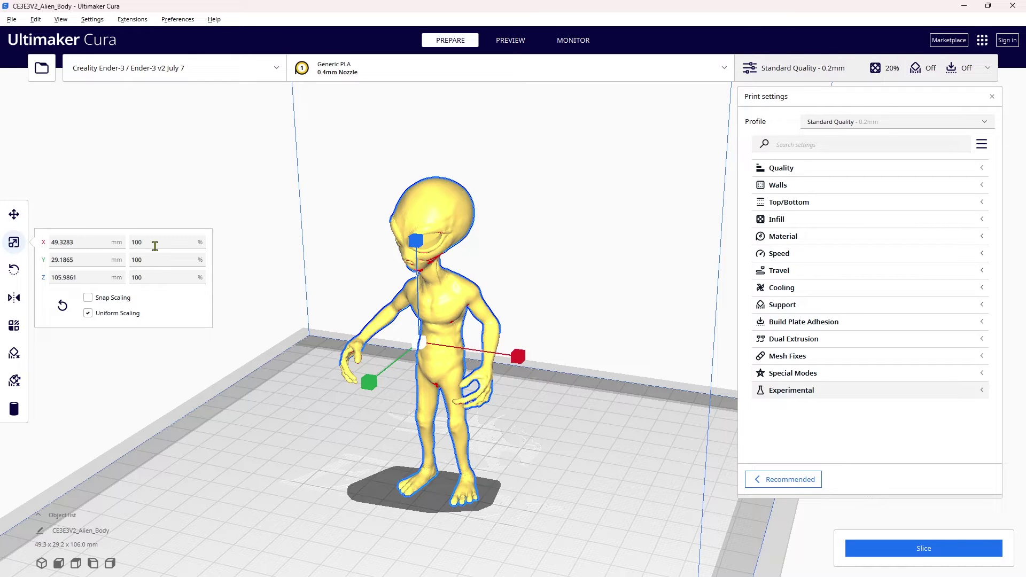
click(133, 244)
key(Return)
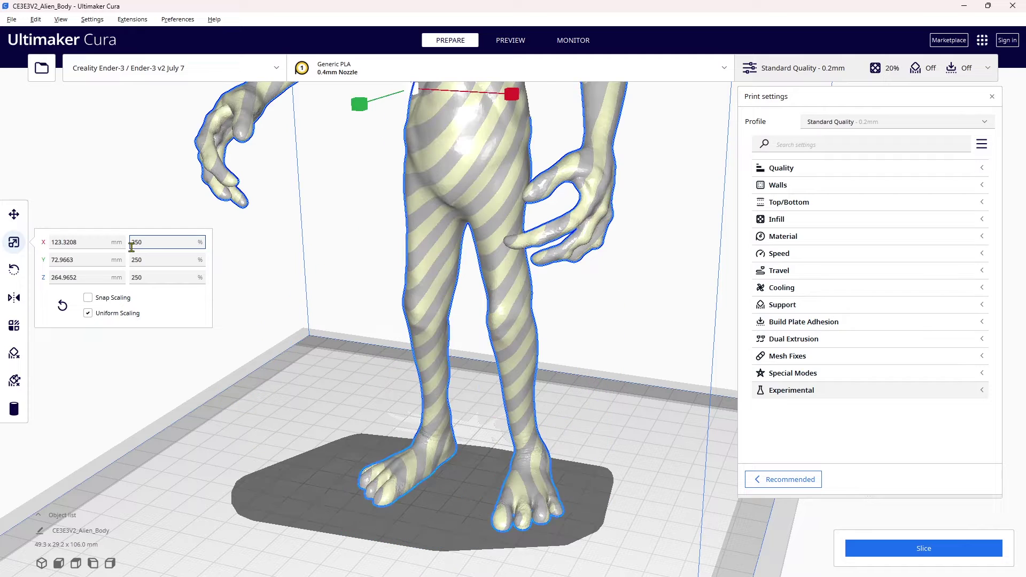
click(14, 214)
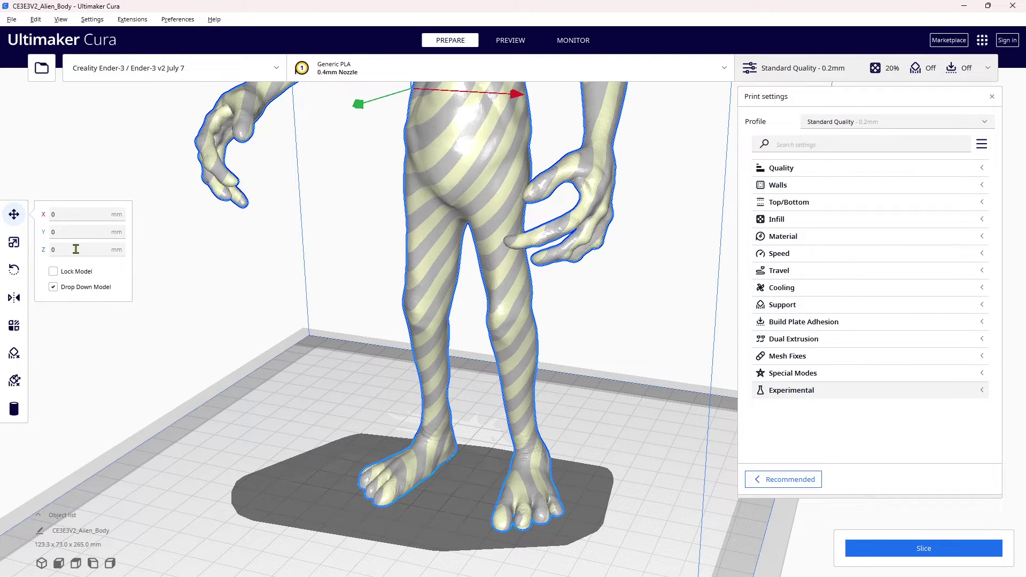
Step: Sink the model to Z -250 mm and frame the skull dome in the view
double_click(52, 249)
key(Return)
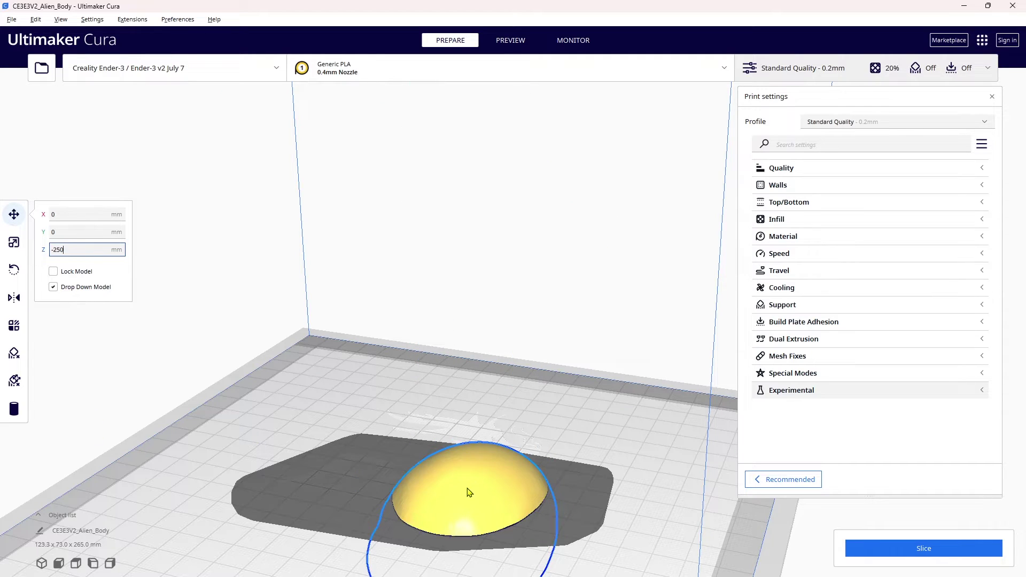
middle_drag(469, 492, 465, 277)
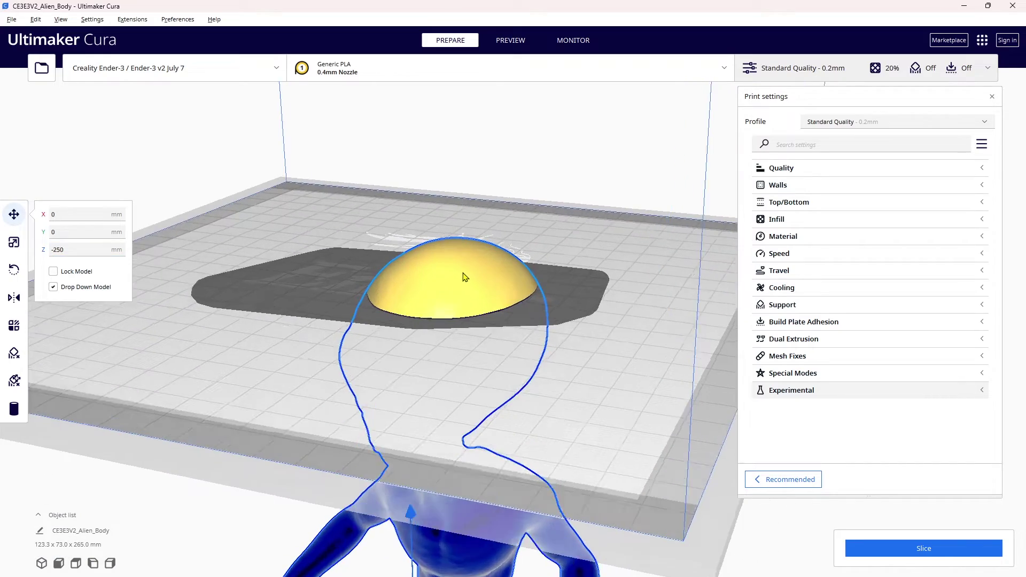
scroll(465, 277, up, 2)
right_drag(477, 287, 492, 327)
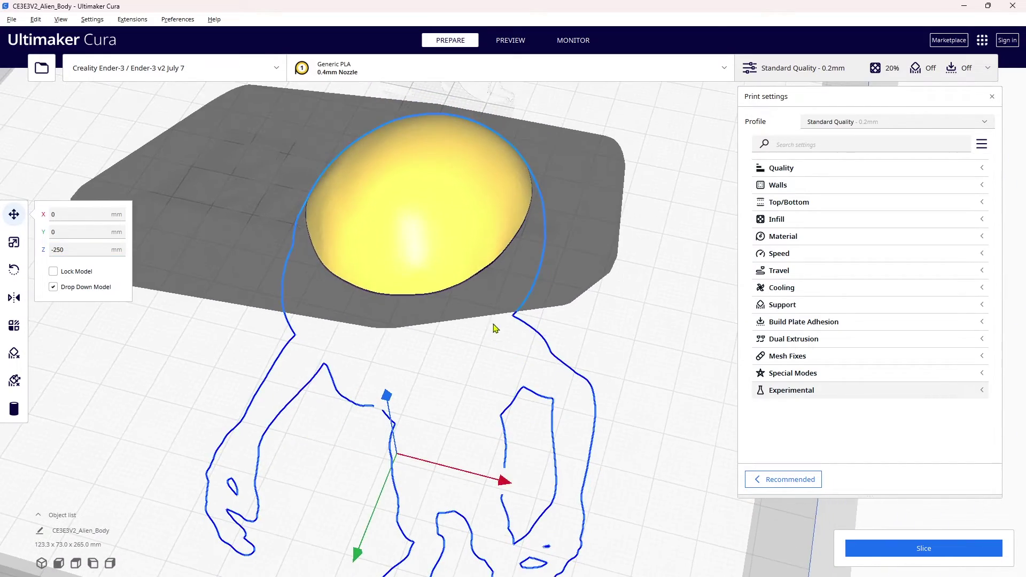
scroll(441, 292, up, 2)
middle_drag(442, 292, 468, 309)
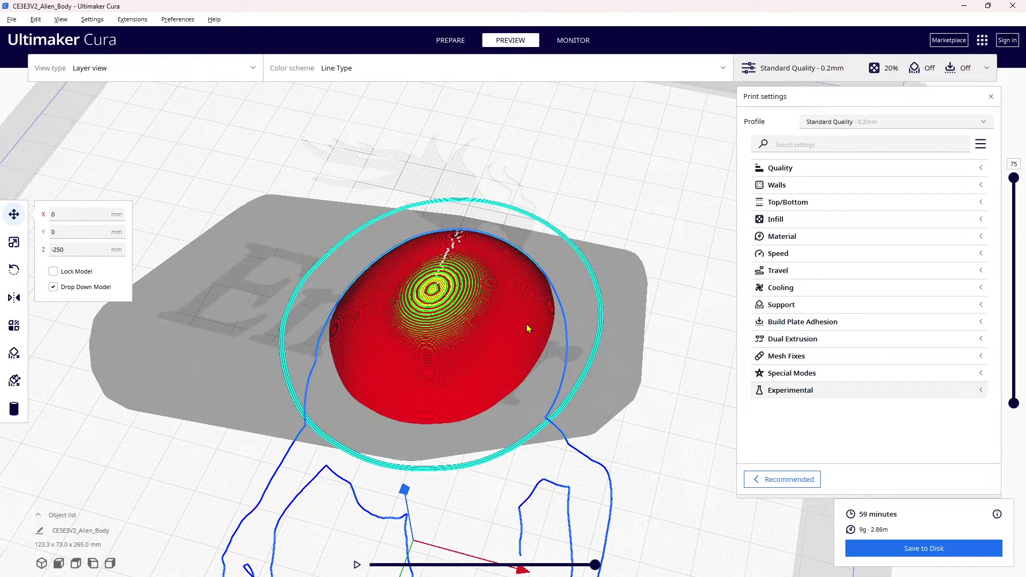
Step: Zoom and pan the layer preview to center the sliced skull dome
scroll(437, 303, up, 5)
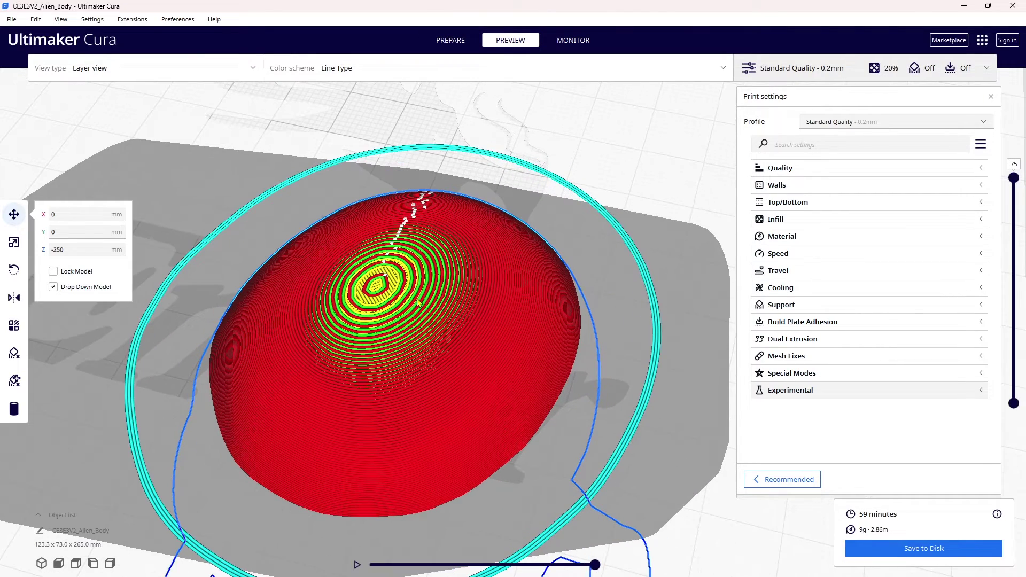
middle_drag(415, 308, 511, 302)
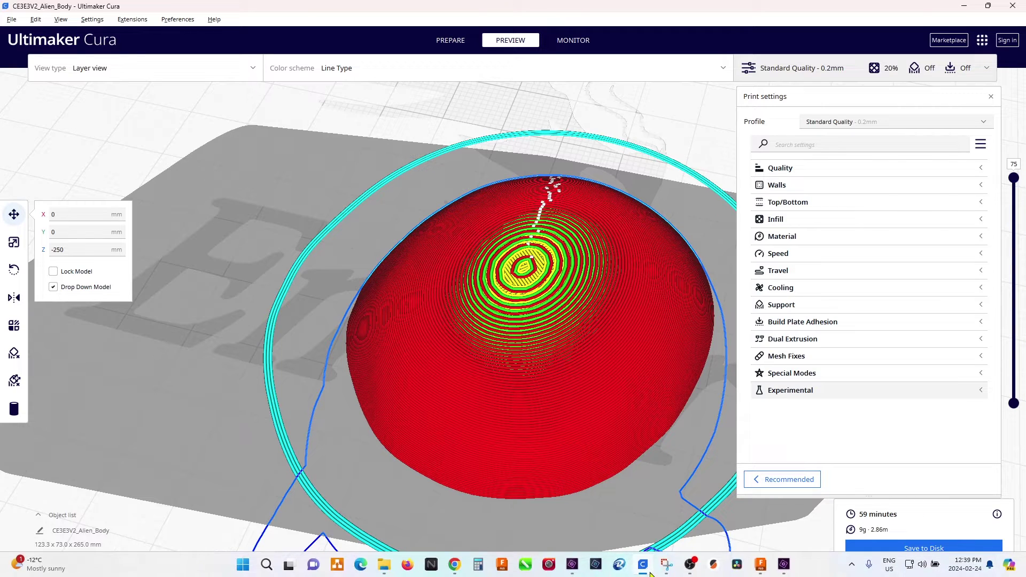
Step: Capture a Snipping Tool screenshot of the sliced dome and place it left of Cura
click(666, 567)
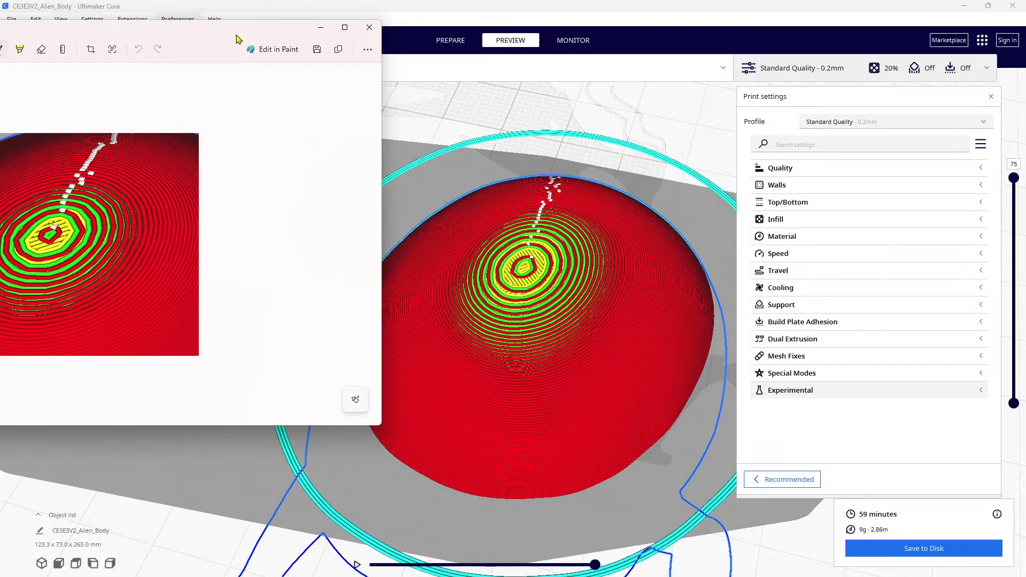
drag(238, 37, 359, 47)
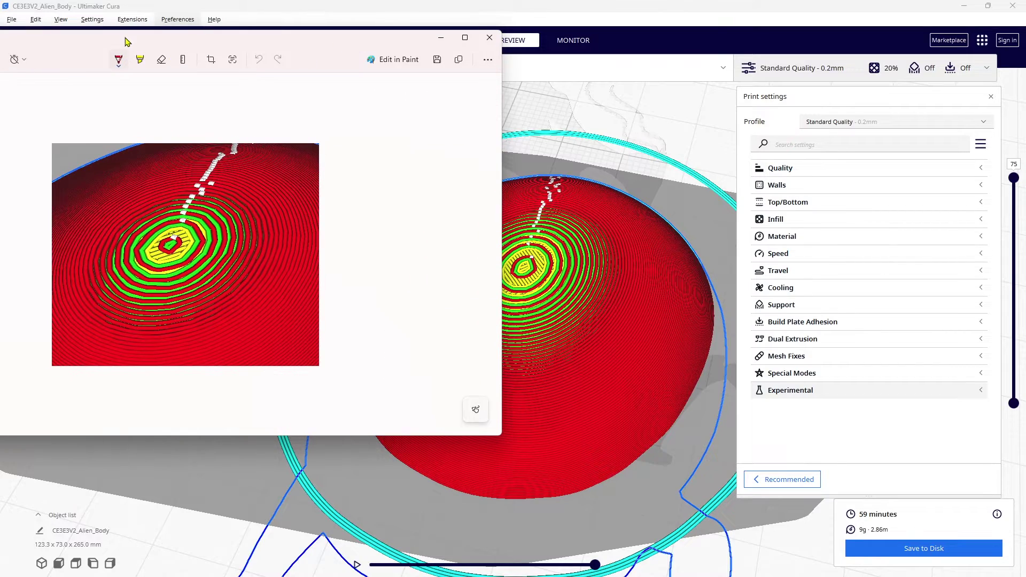
click(32, 74)
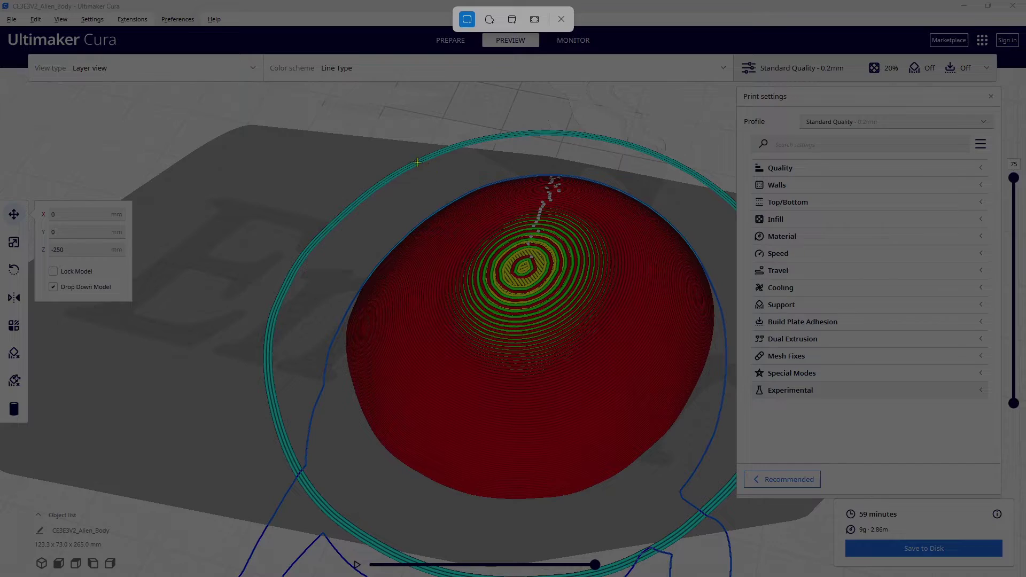
drag(408, 160, 640, 386)
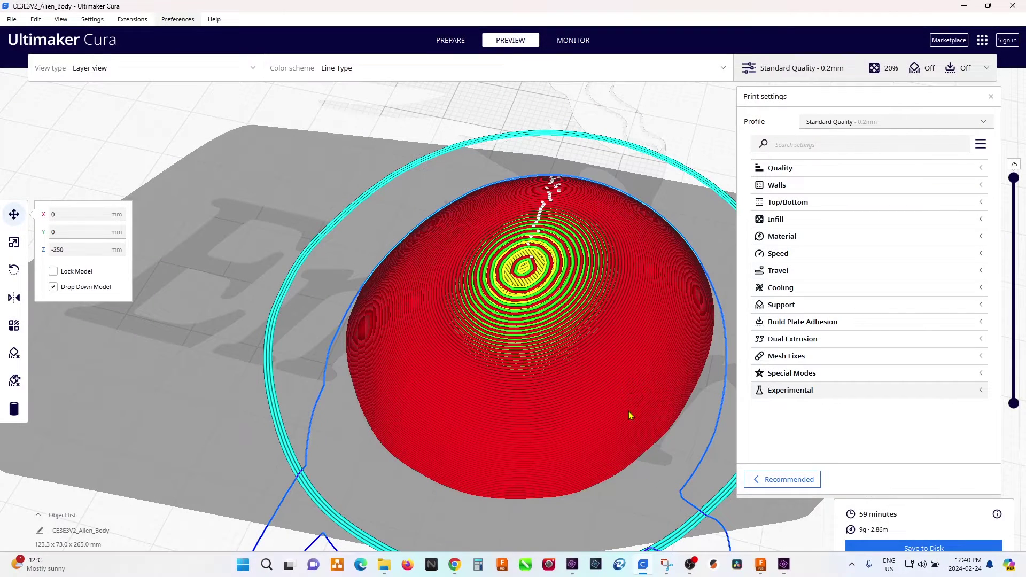
click(665, 564)
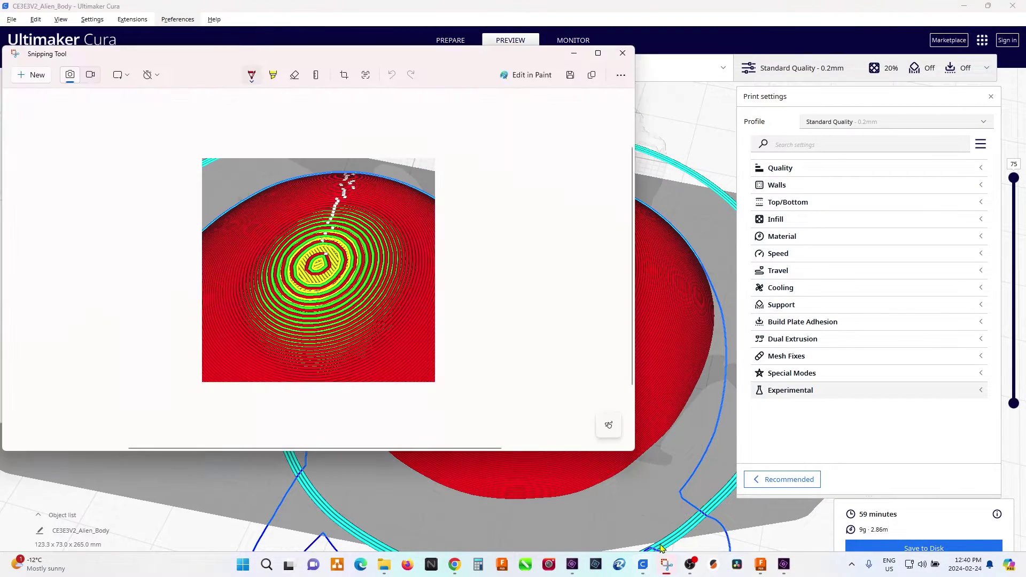
drag(413, 45, 179, 61)
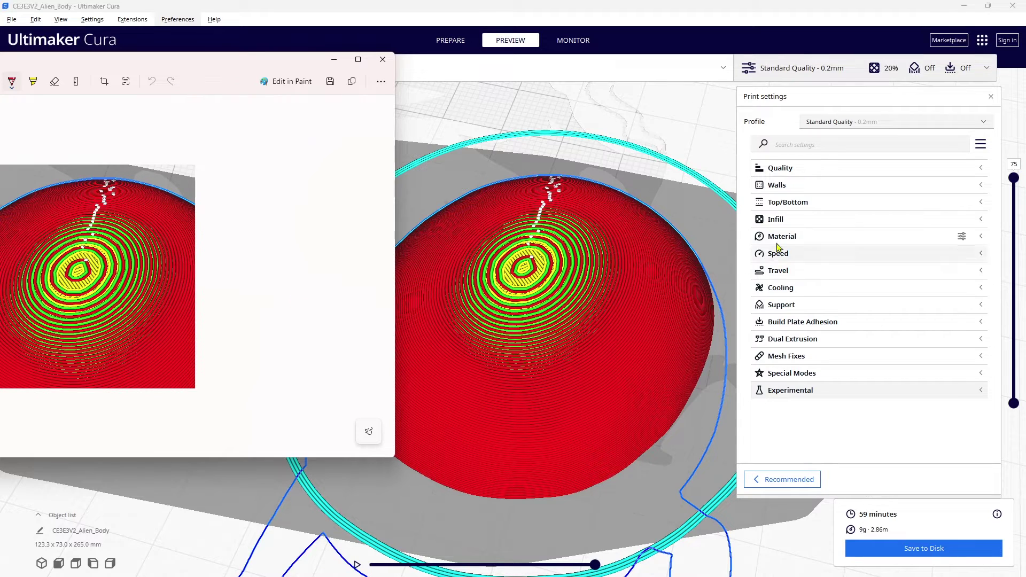
Step: Enable Use Adaptive Layers through the 'Adapt' settings search and re-slice the model
click(787, 145)
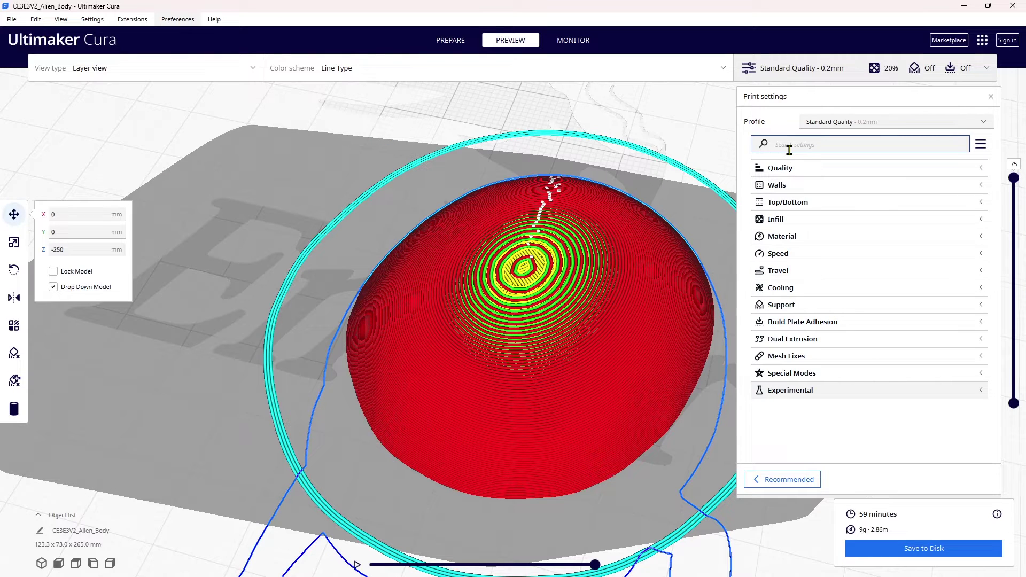
text(Adapt)
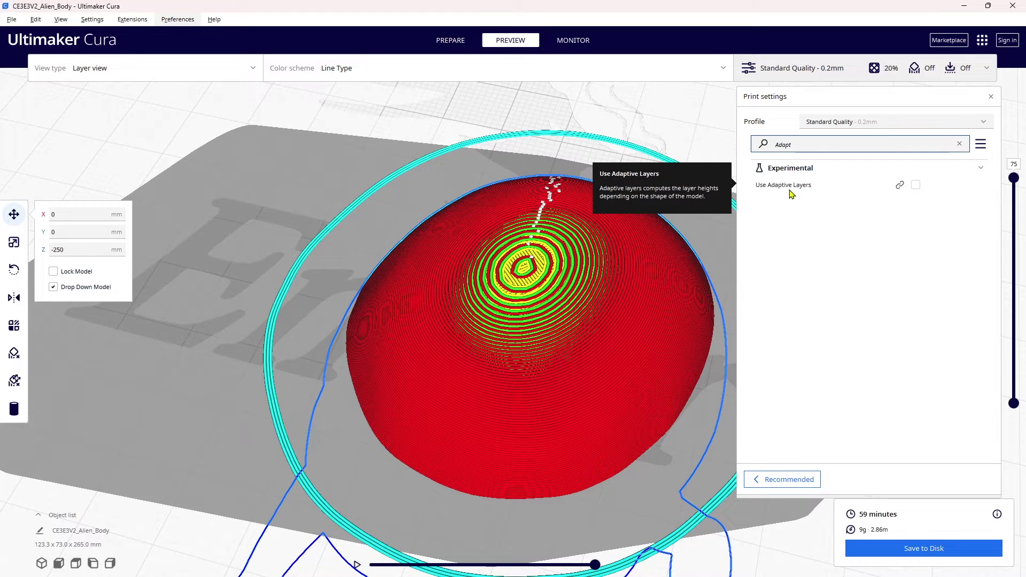
click(916, 185)
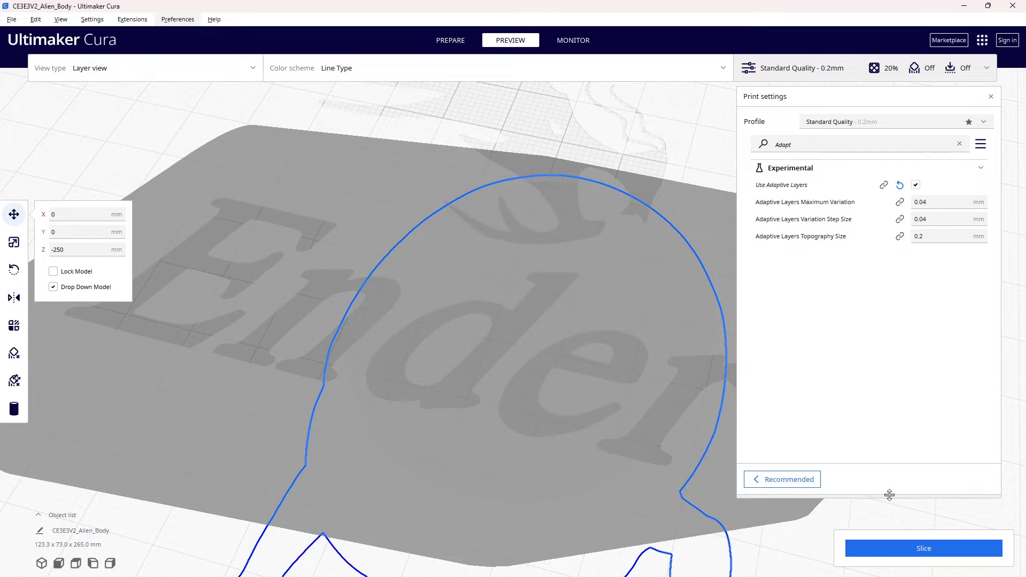
click(904, 543)
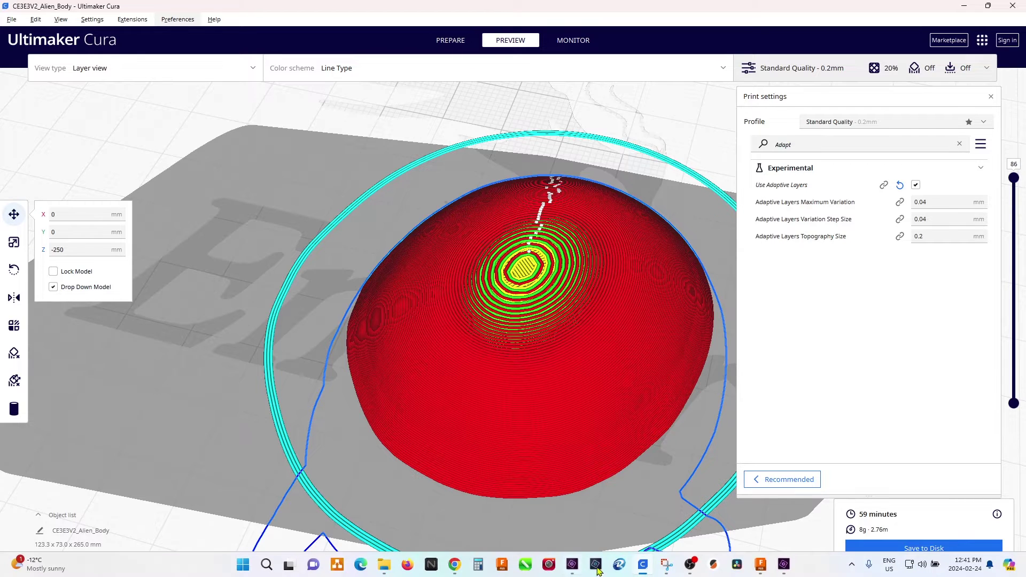
Step: Snip the adaptive-layer skull top and place the capture at the upper left beside Cura
click(671, 571)
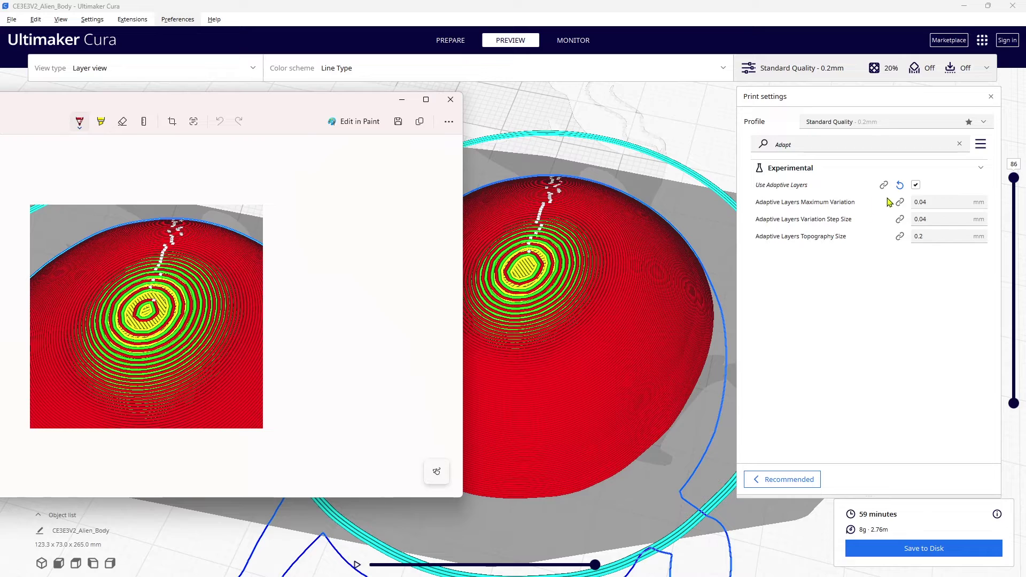
mouse_move(902, 246)
drag(201, 104, 472, 97)
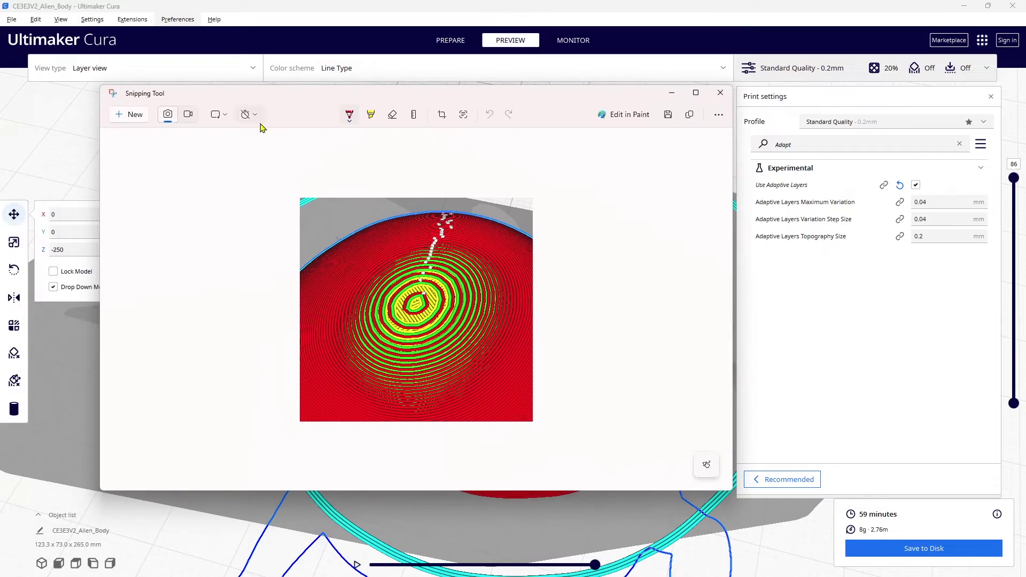
click(134, 114)
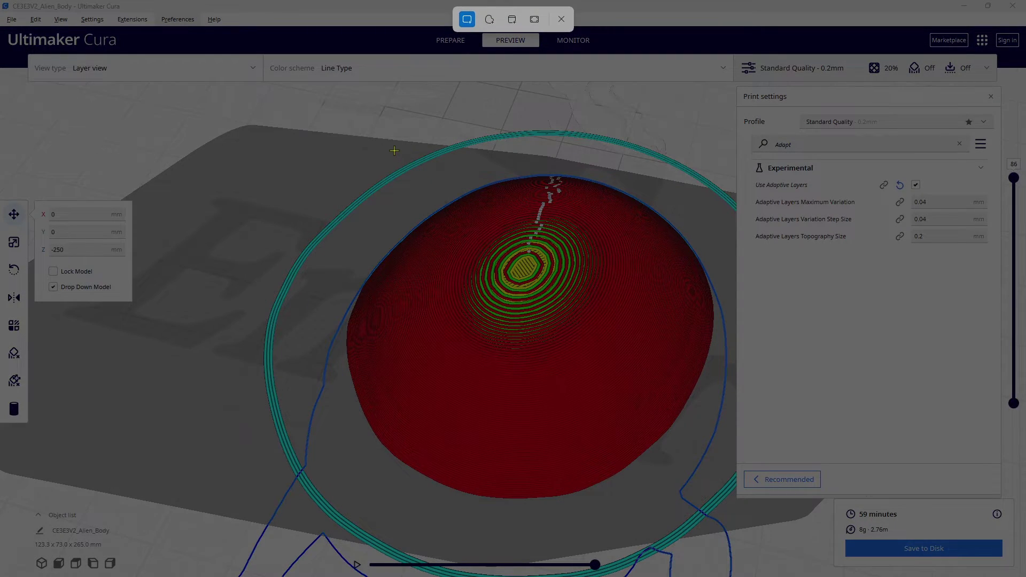
drag(394, 151, 681, 415)
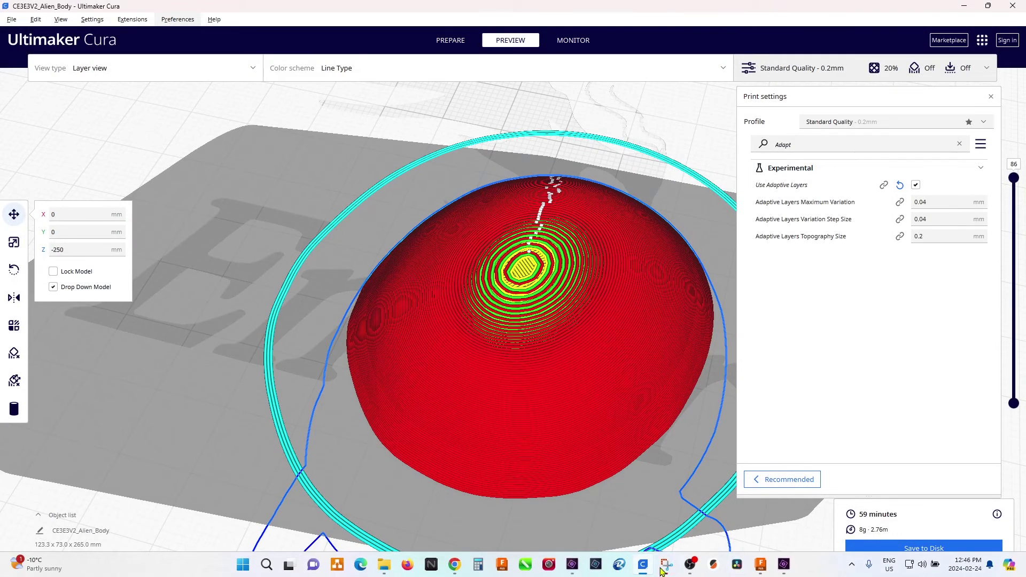
click(667, 571)
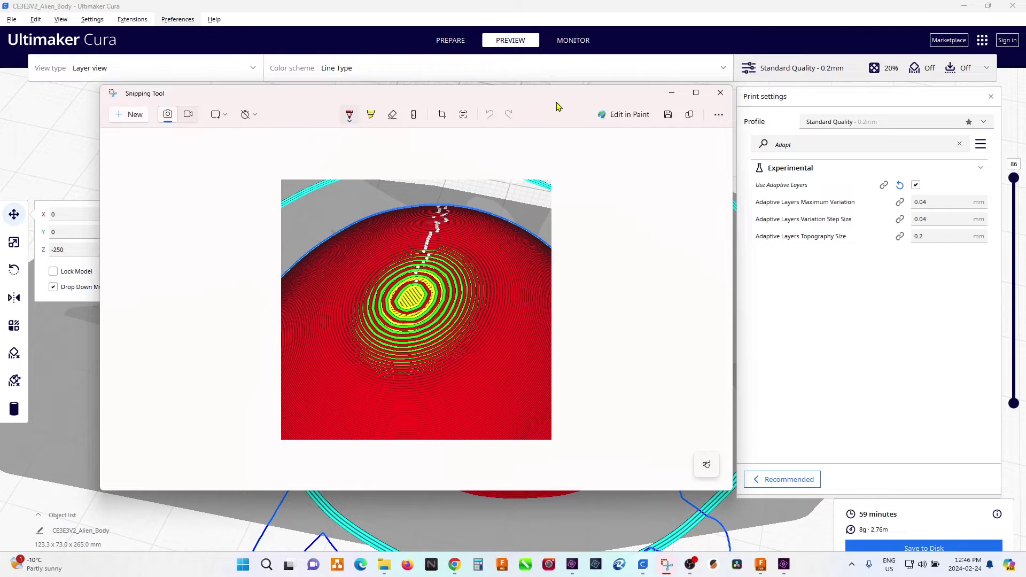
drag(550, 94, 223, 64)
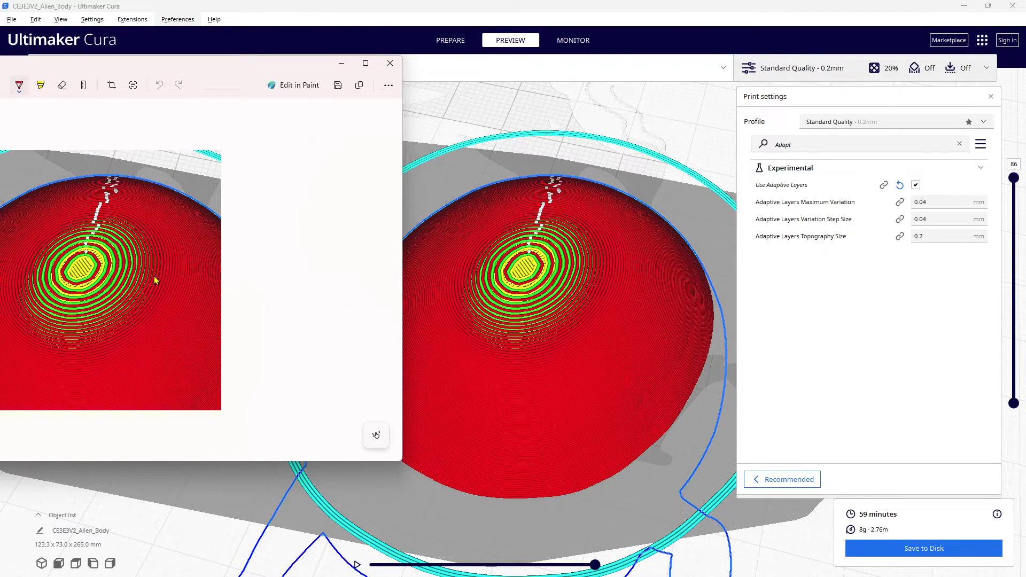
mouse_move(813, 206)
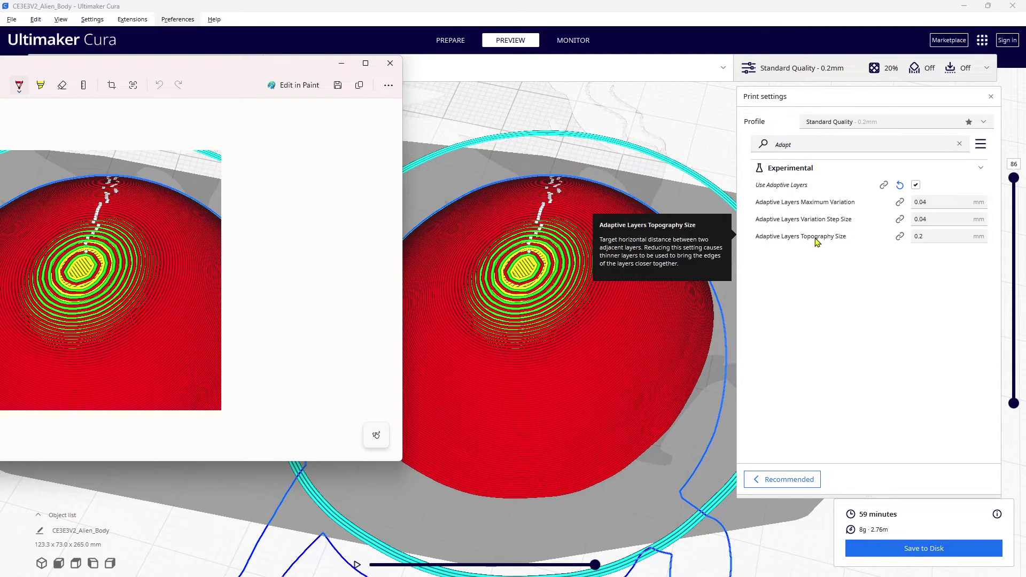
Step: Change Adaptive Layers Maximum Variation from 0.04 to 0.1
click(930, 202)
drag(930, 202, 906, 210)
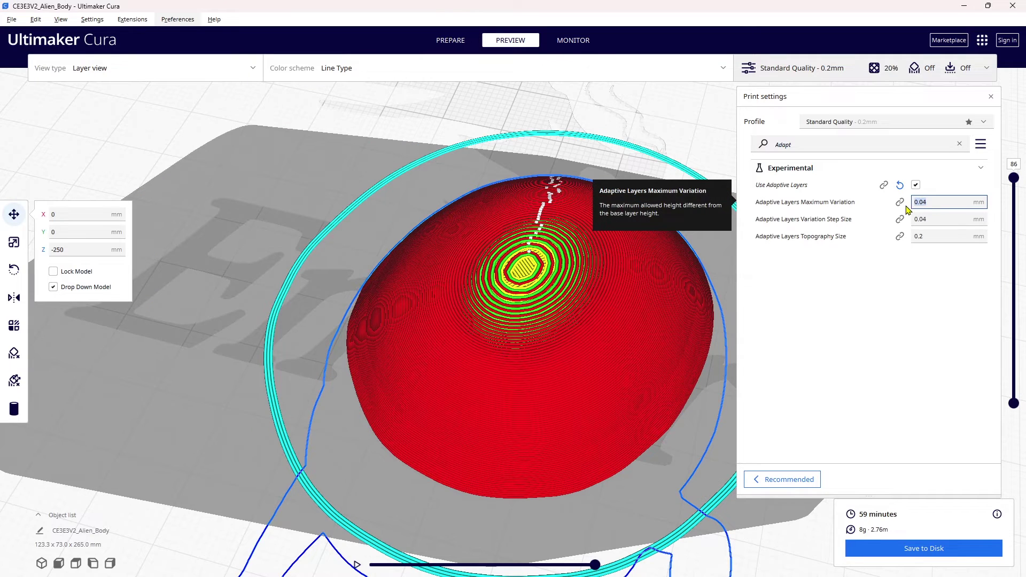
key(BackSpace)
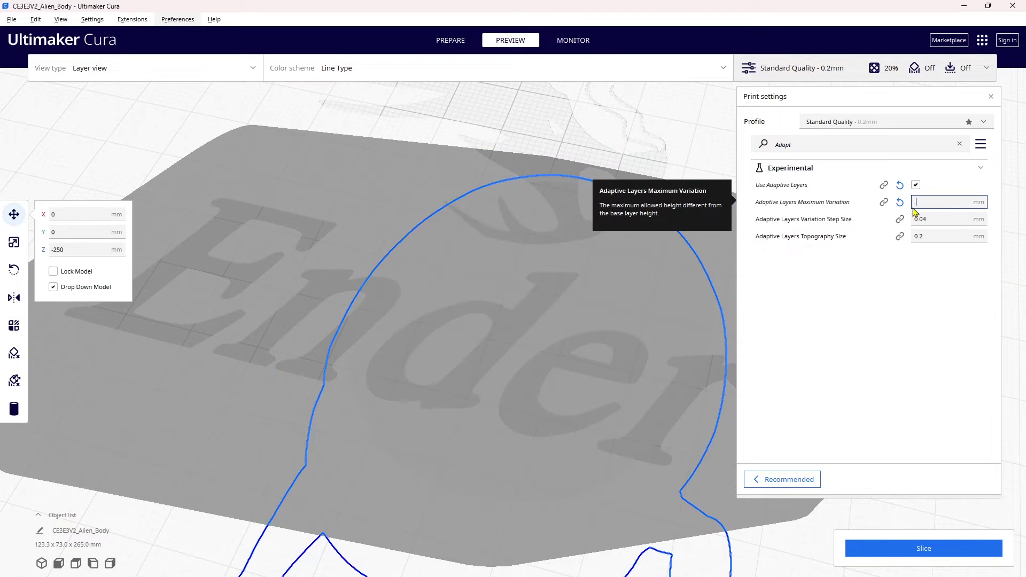
text(.1)
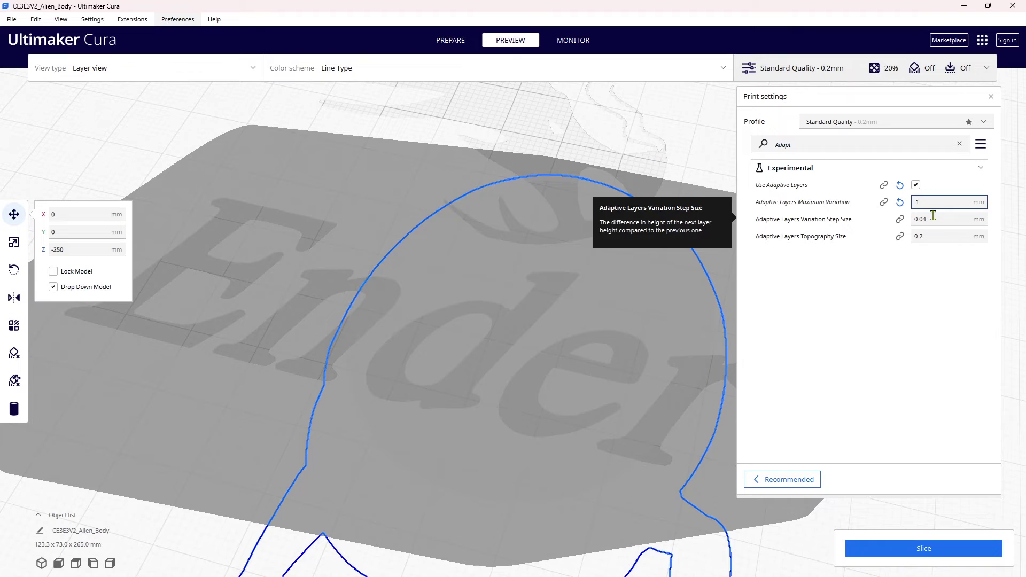
key(Tab)
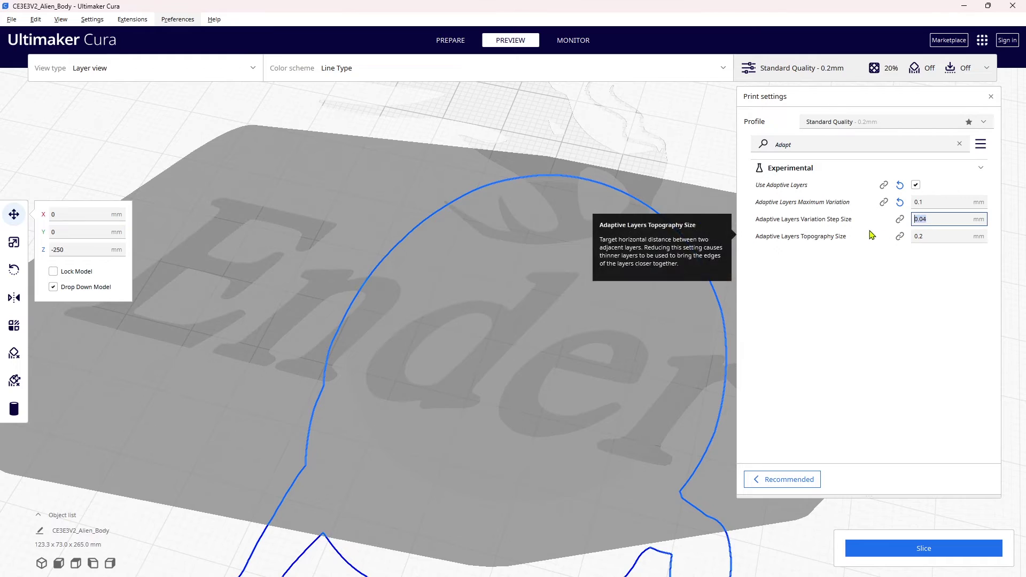
Step: Set Adaptive Layers Topography Size from 0.2 to 0.075 and re-slice the model
mouse_move(835, 223)
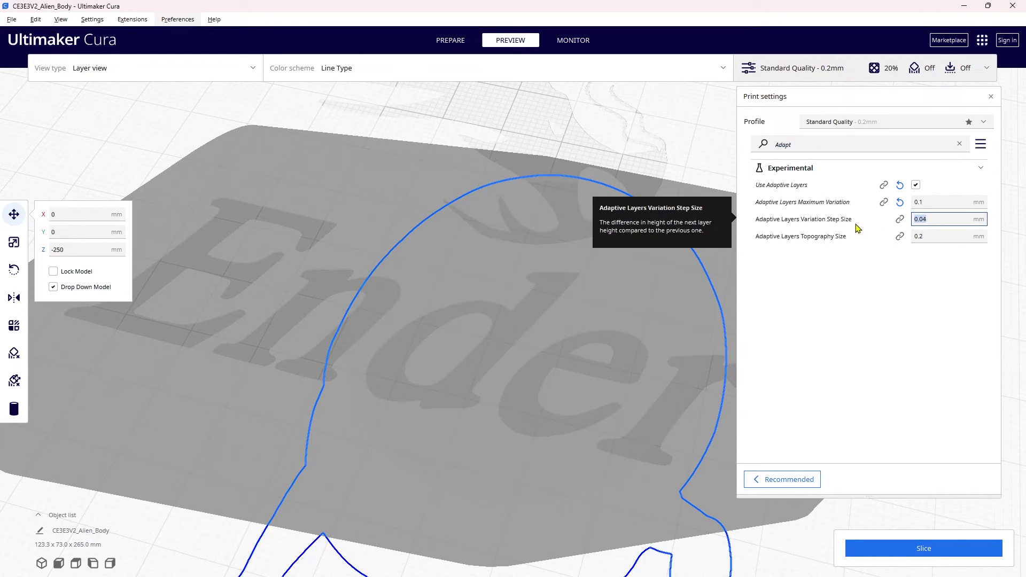
mouse_move(882, 236)
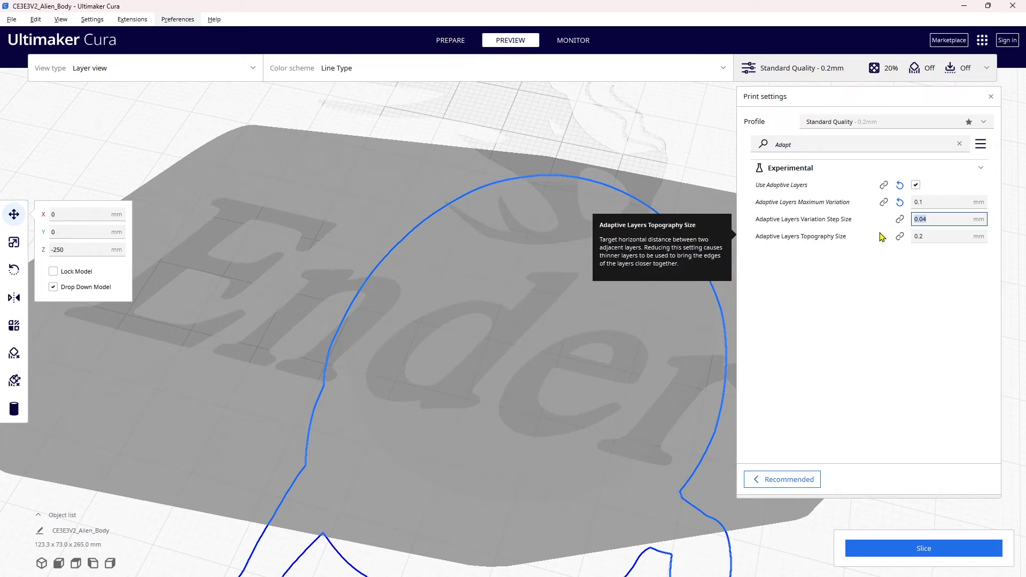
click(927, 237)
drag(927, 237, 913, 239)
key(BackSpace)
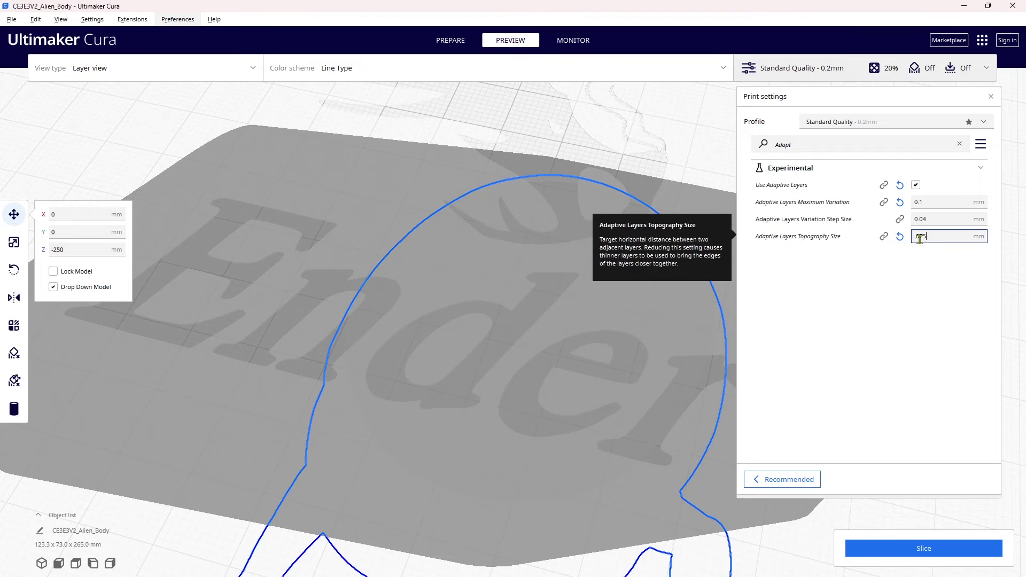
text(.075)
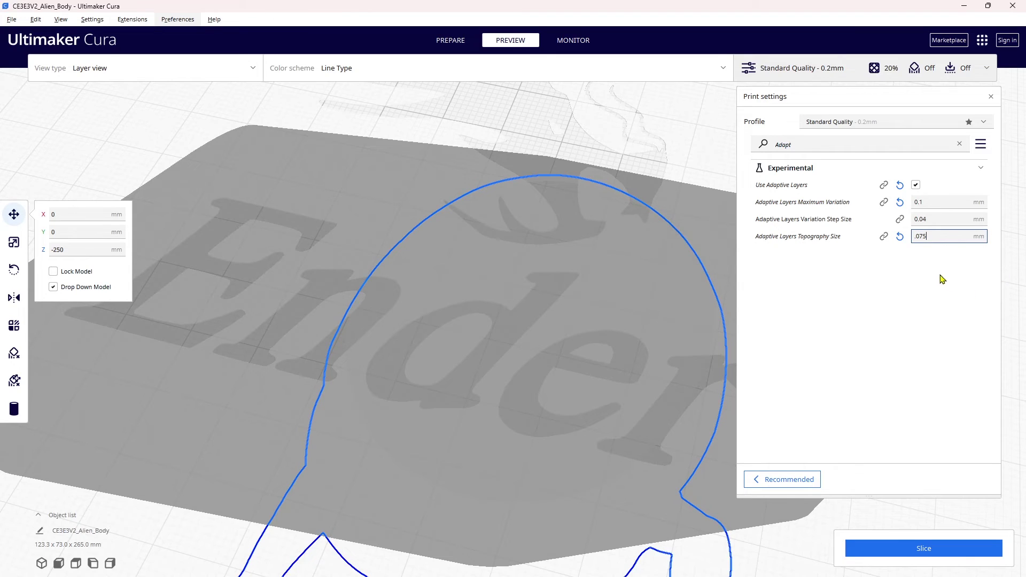
click(931, 556)
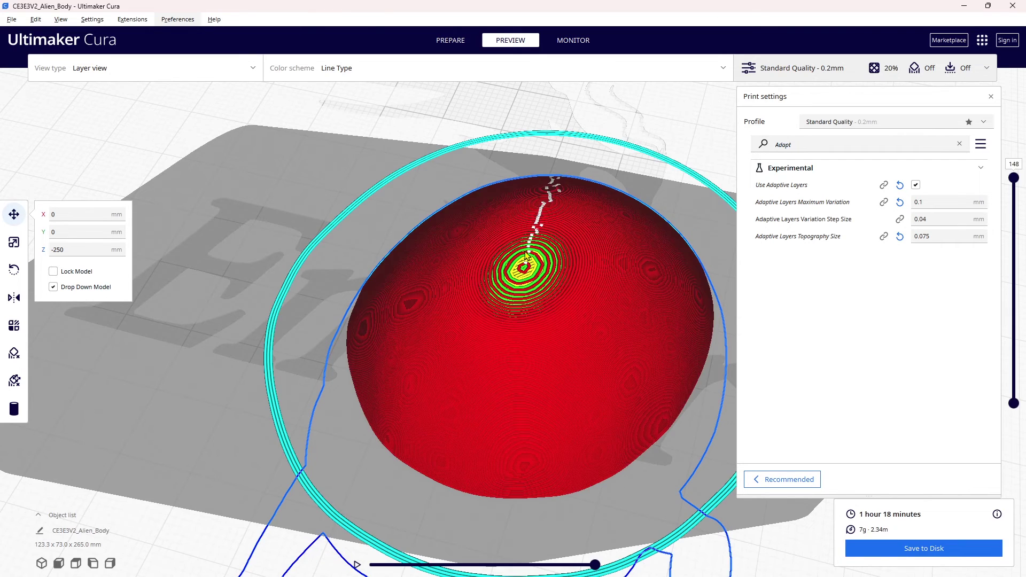
Step: Show the earlier dome snip beside Cura's 148-layer preview and zoom into the layers
mouse_move(714, 564)
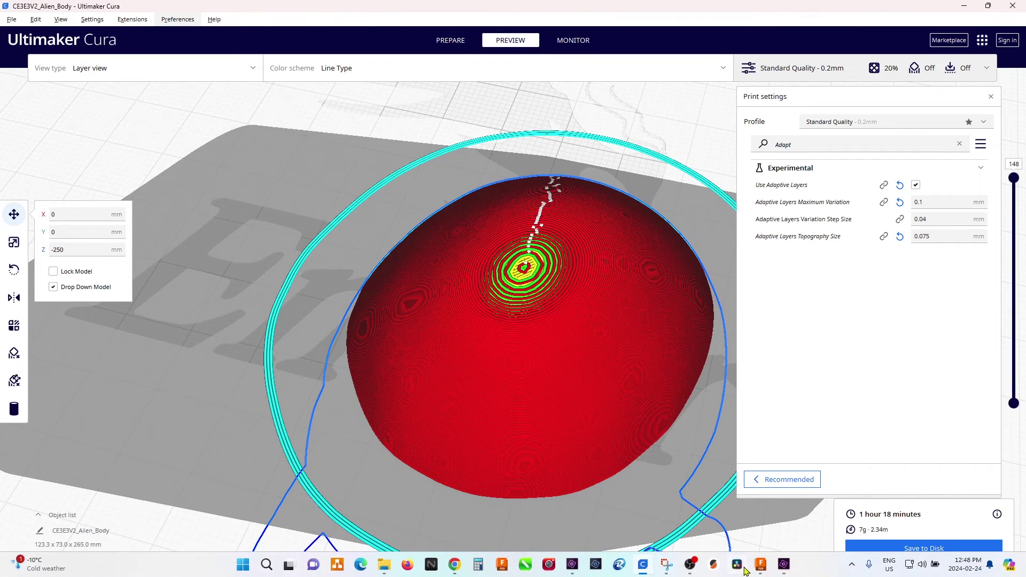
click(666, 567)
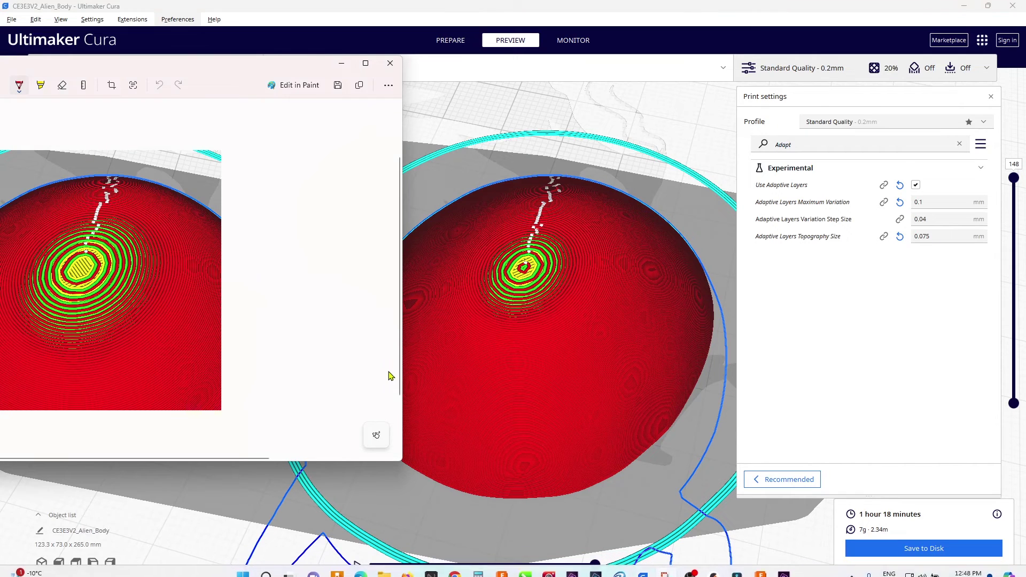
drag(242, 74, 310, 96)
scroll(553, 288, up, 5)
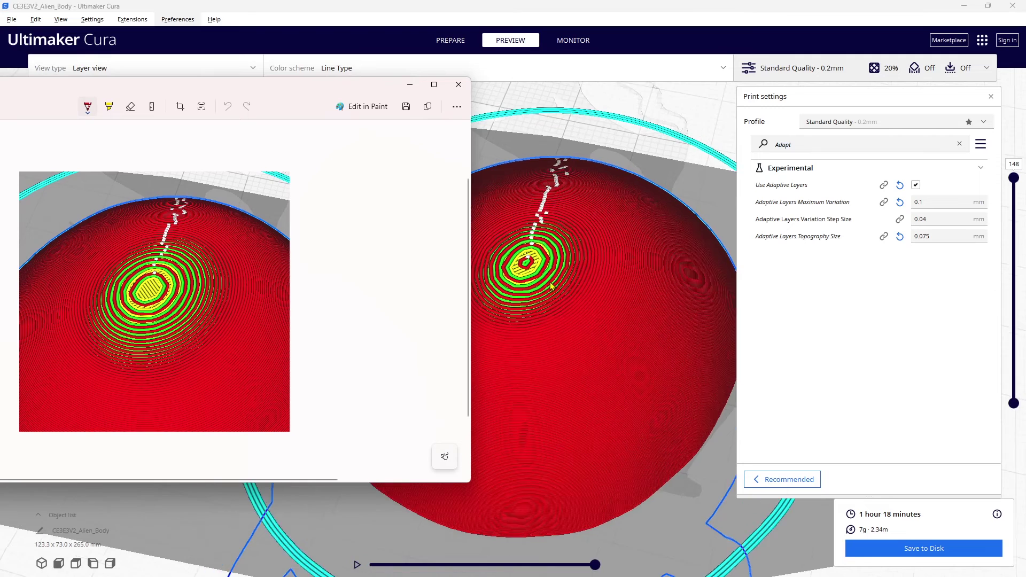
scroll(554, 274, up, 1)
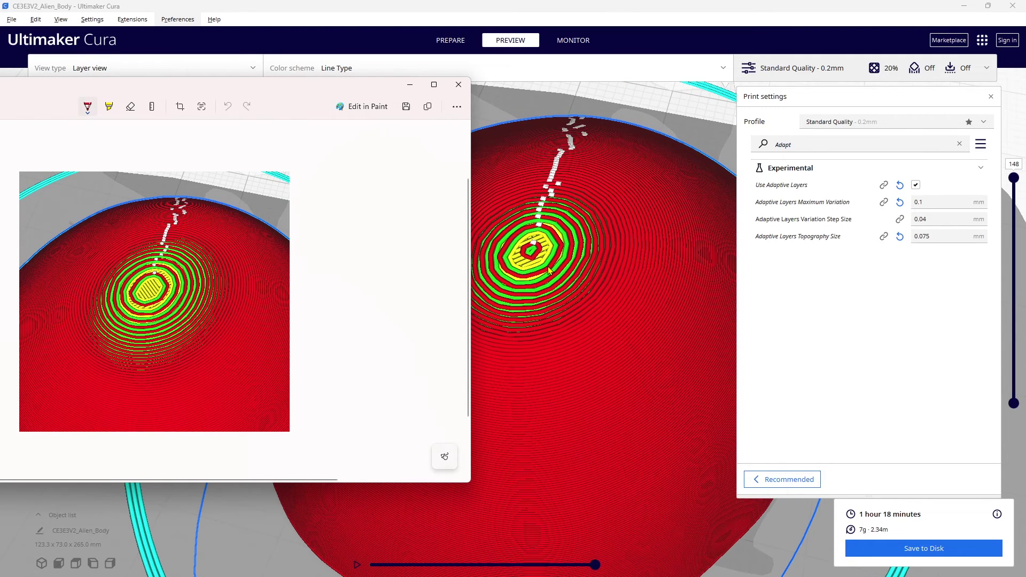